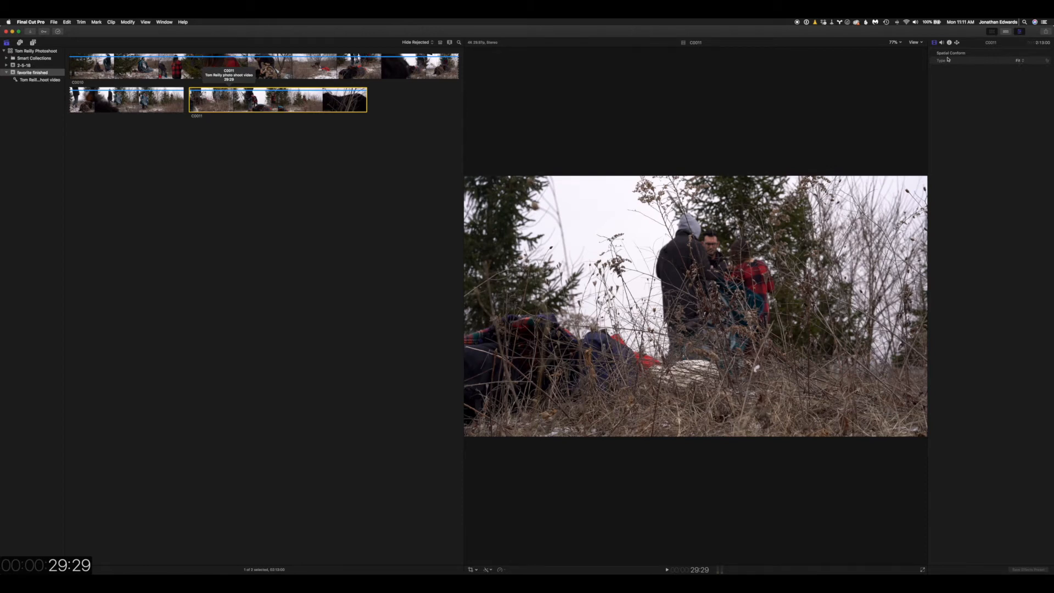
# Hide the inspector, then make the browser filmstrips slightly taller and set them to 10s per thumbnail
pyautogui.click(1019, 31)
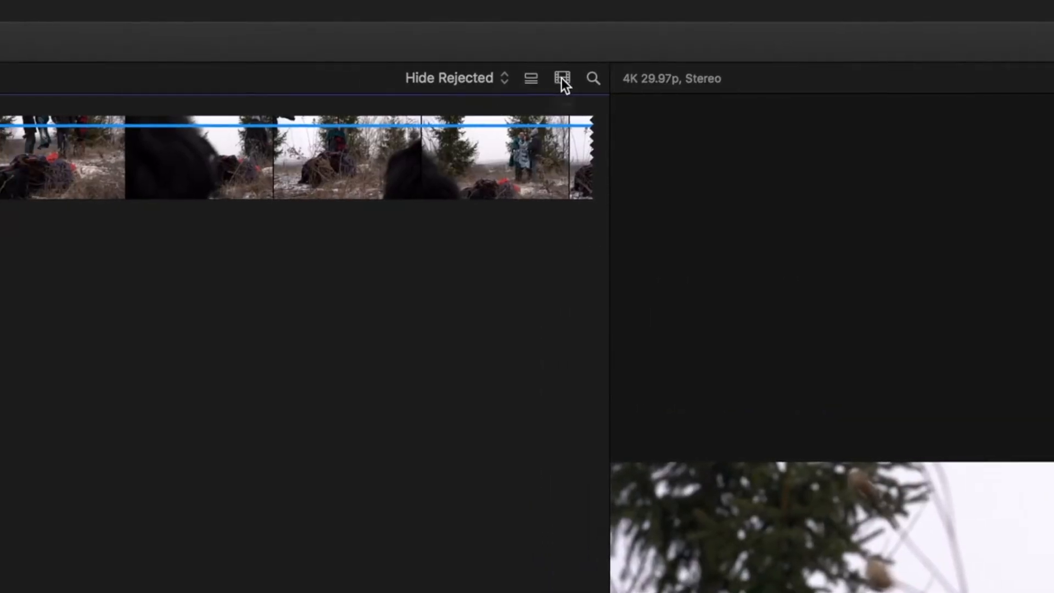
pyautogui.click(513, 42)
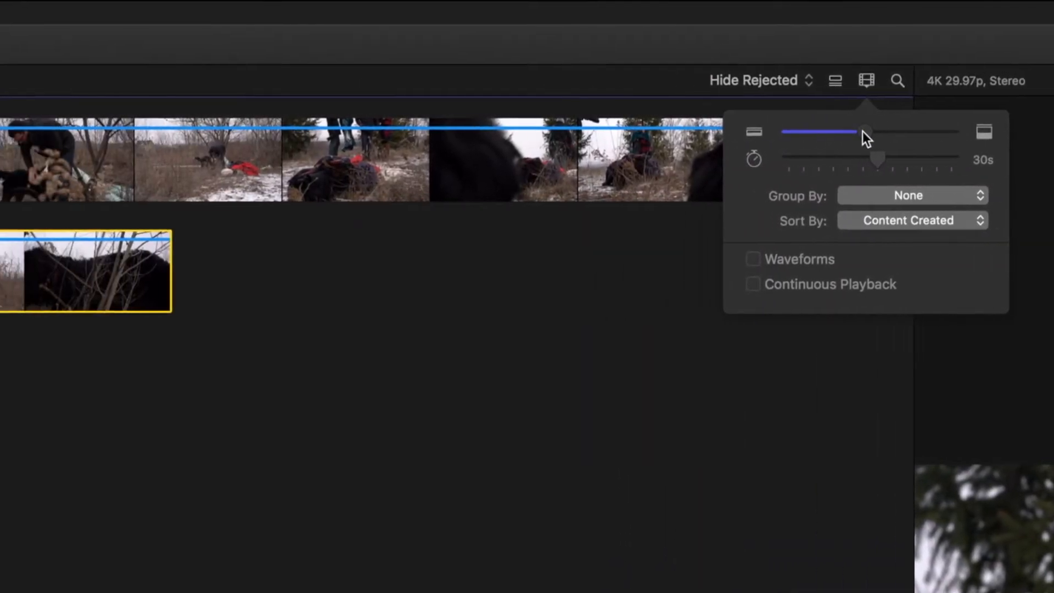
pyautogui.moveTo(626, 131); pyautogui.dragTo(631, 130)
pyautogui.moveTo(917, 129); pyautogui.dragTo(933, 131)
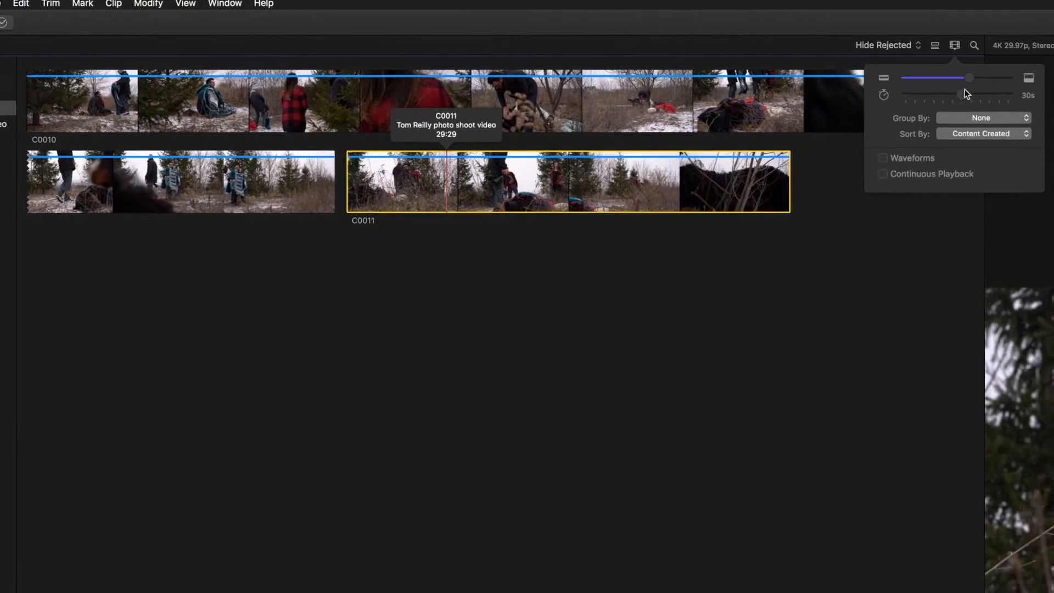
pyautogui.moveTo(962, 92); pyautogui.dragTo(965, 91)
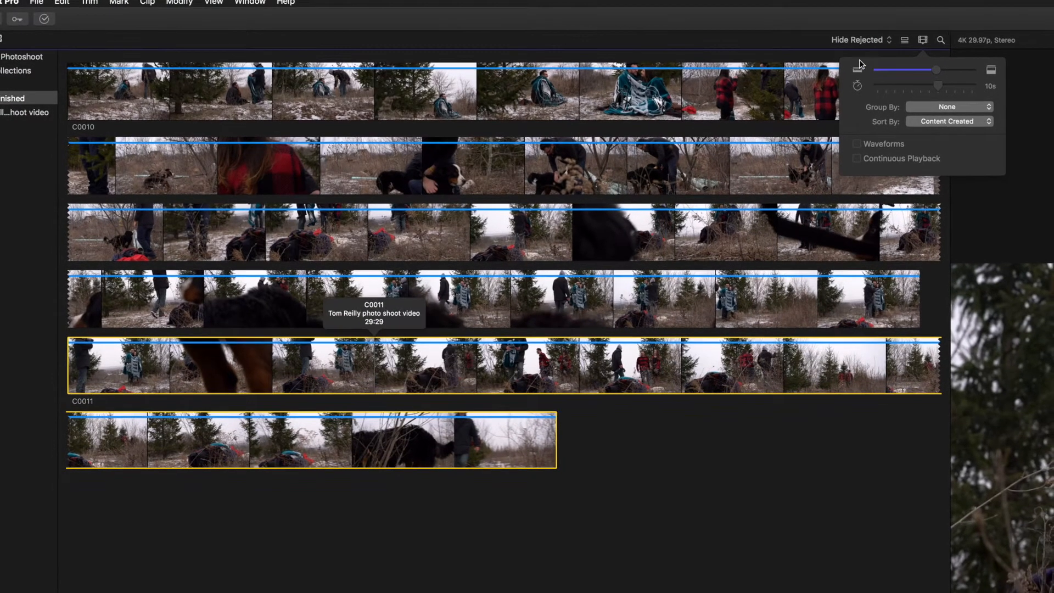
pyautogui.click(917, 39)
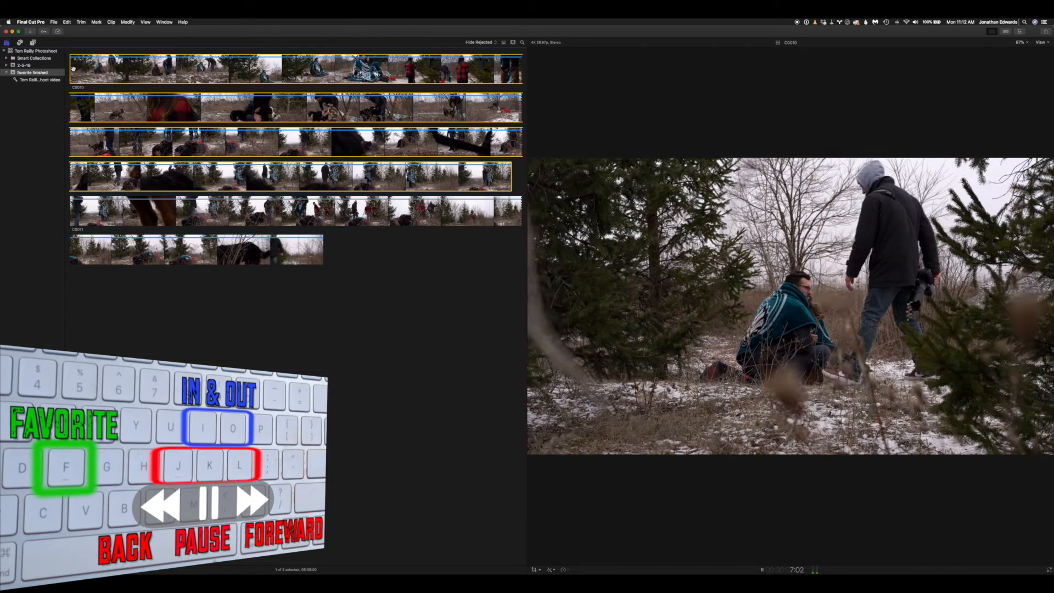
# Mark the range from 7:06 to about 21 seconds in clip C0010 and rate it as a favorite
pyautogui.press('j')
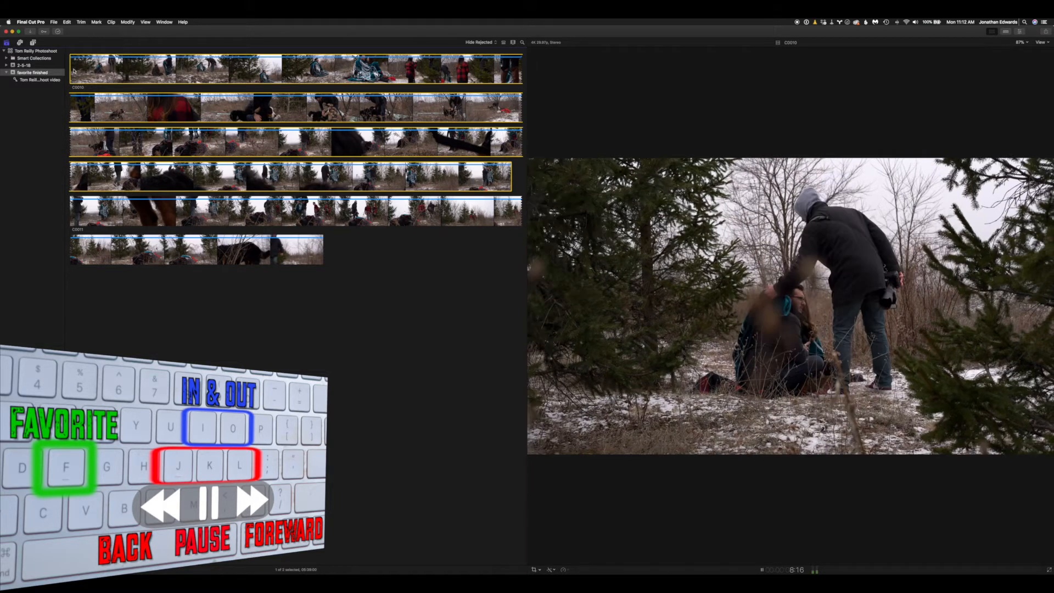
pyautogui.press('i')
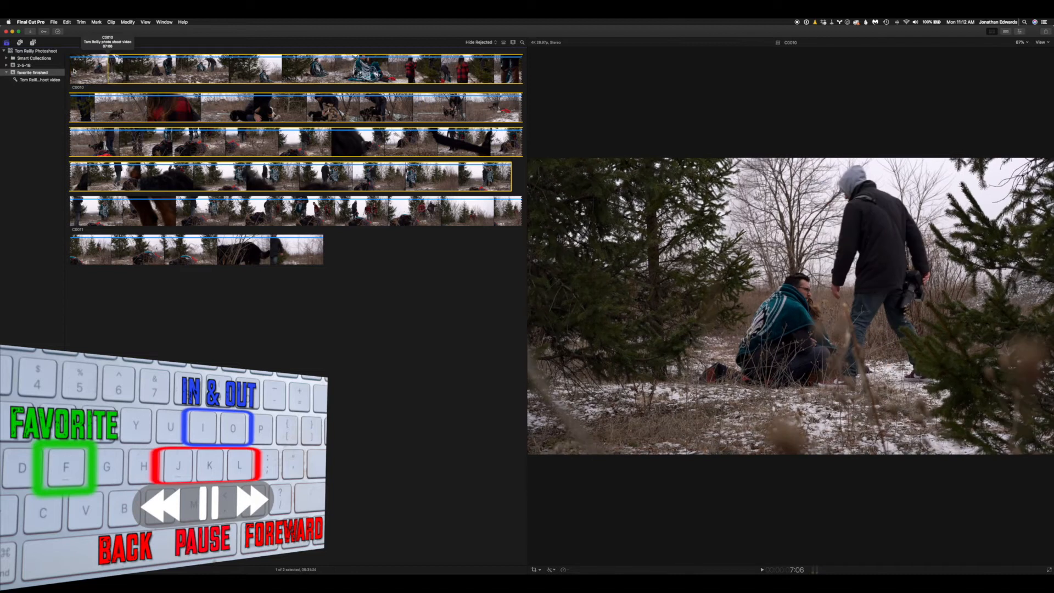
pyautogui.press('l')
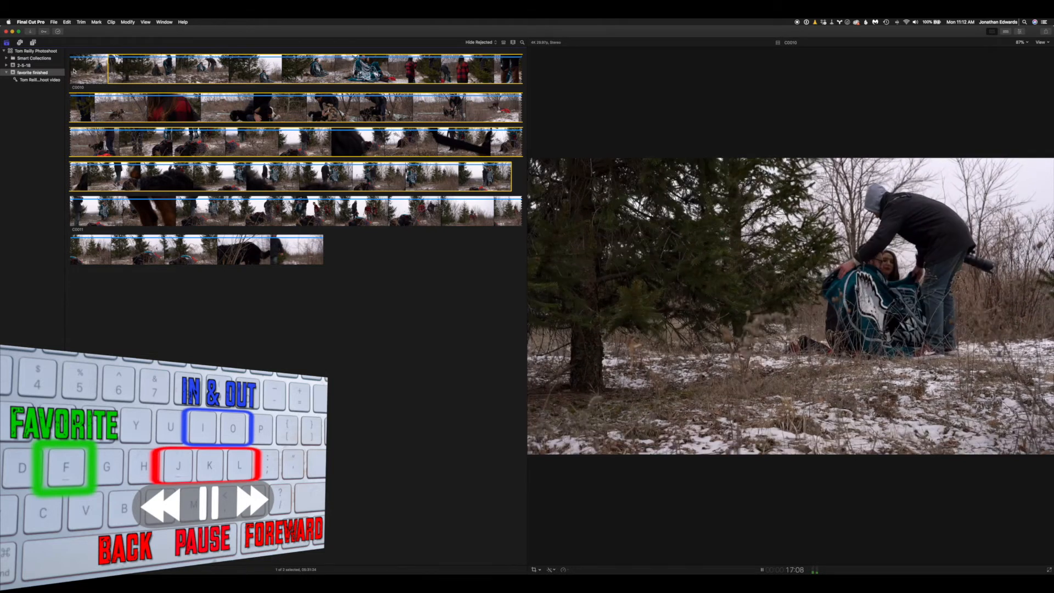
pyautogui.press('k')
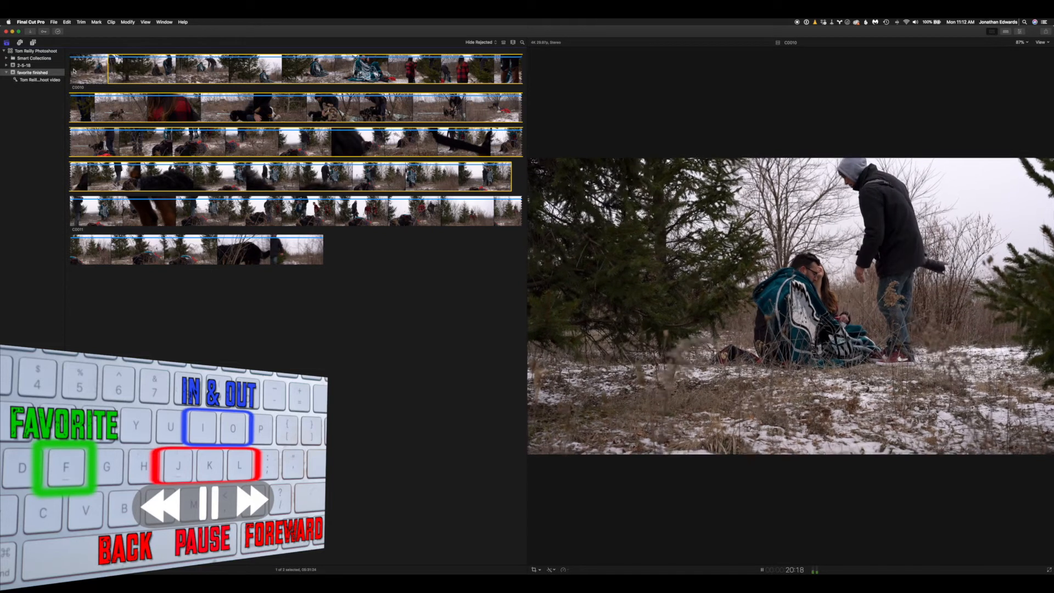
pyautogui.press('i')
pyautogui.press('o')
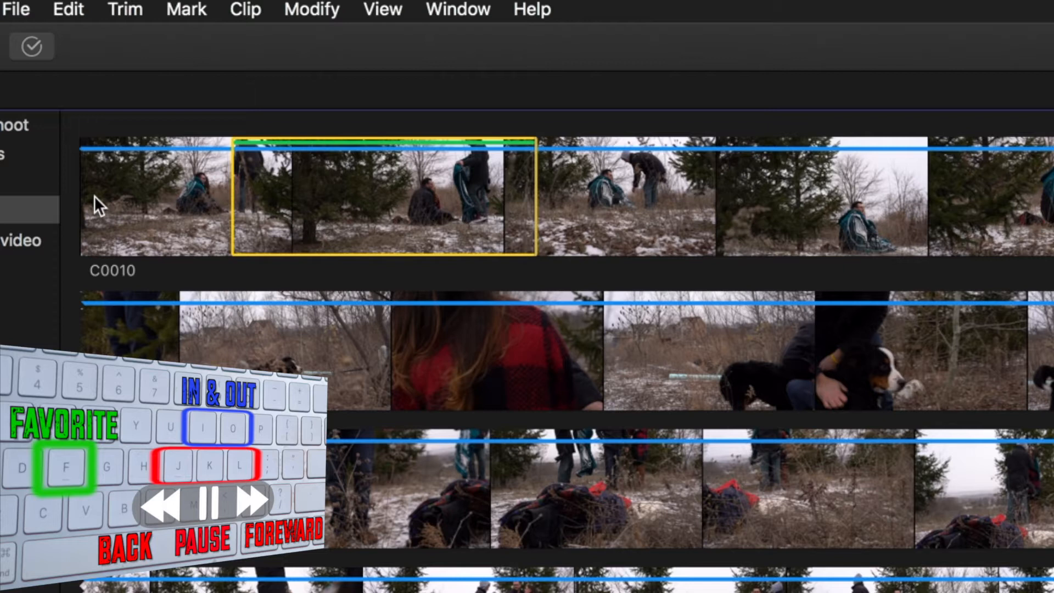
# Mark the range from about 28 seconds to about 31 seconds in clip C0010 as the second favorite
pyautogui.press('l')
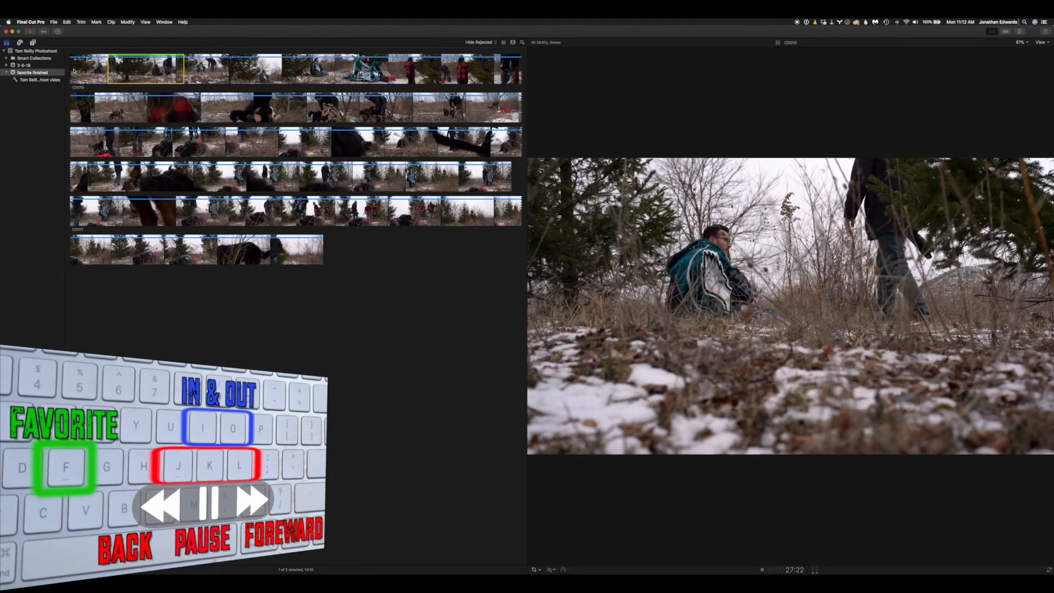
pyautogui.press('j')
pyautogui.press('k')
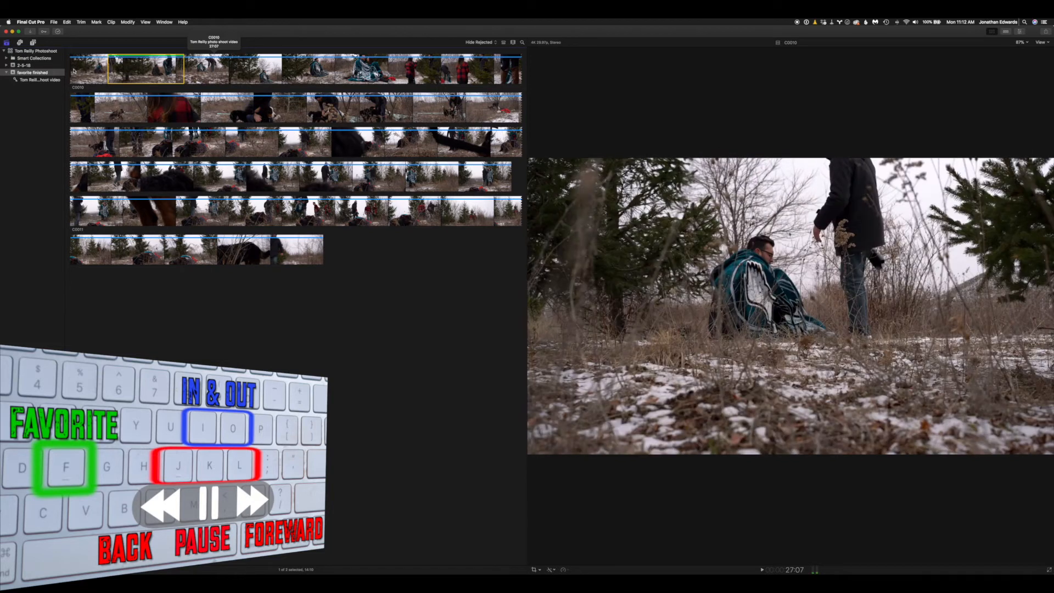
pyautogui.press('l')
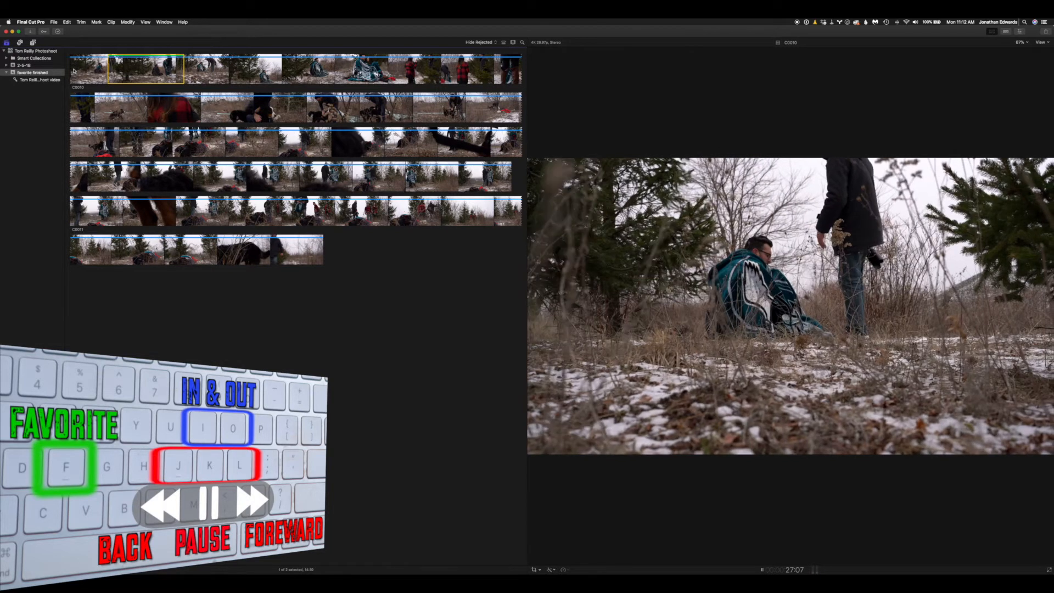
pyautogui.press('i')
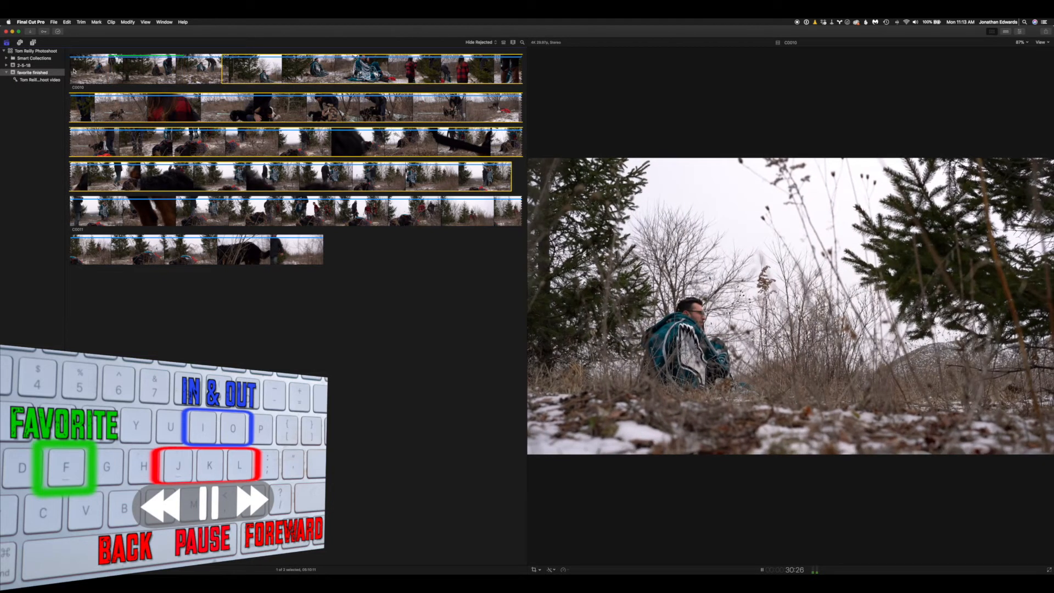
pyautogui.press('o')
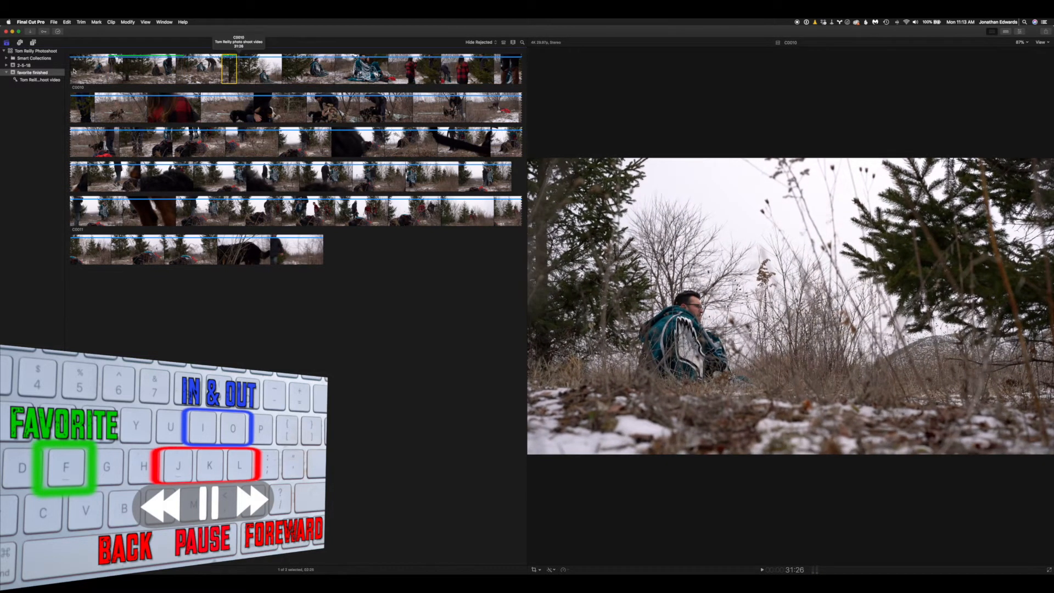
# Mark the range from about 44 seconds to about 55 seconds in clip C0010 as another favorite
pyautogui.press('l')
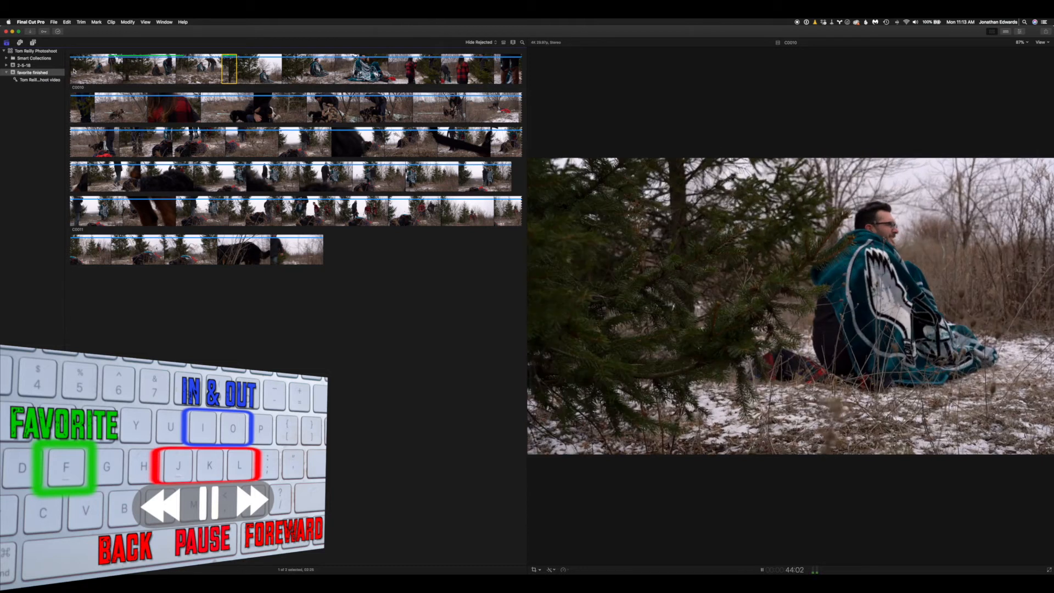
pyautogui.press('k')
pyautogui.press('l')
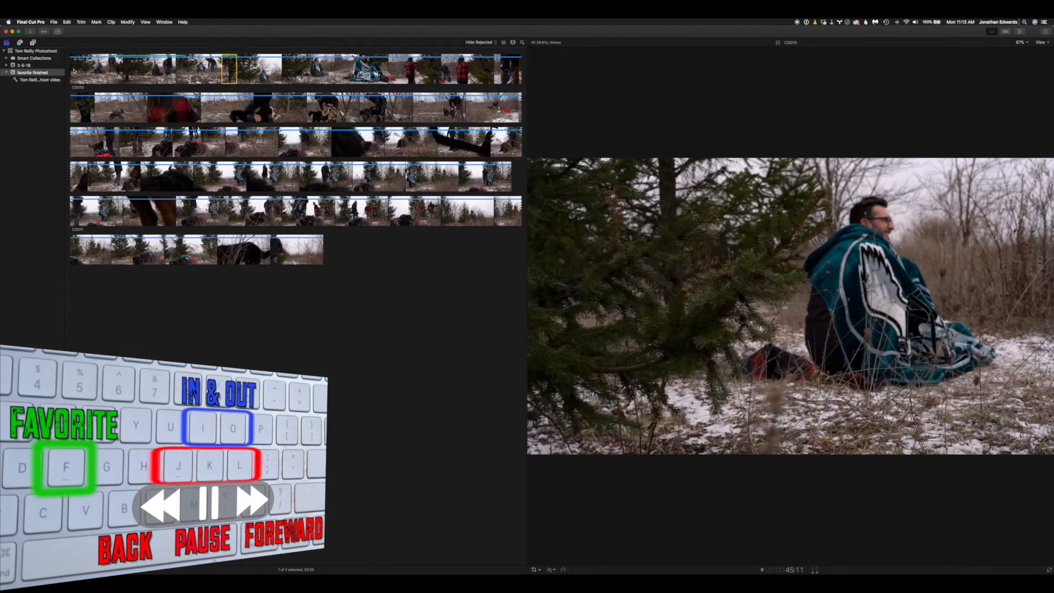
pyautogui.press('i')
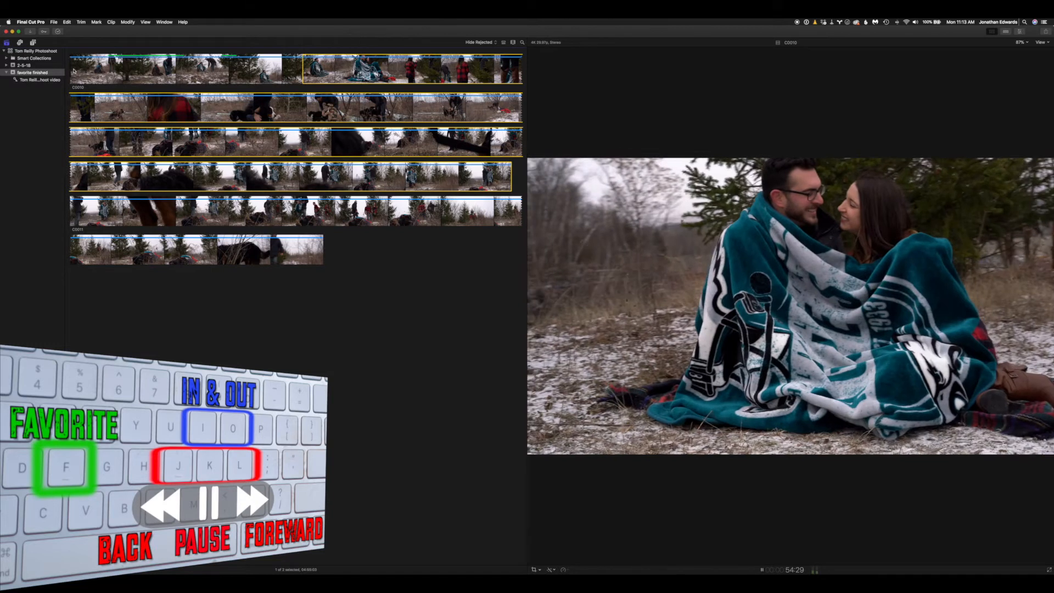
pyautogui.press('o')
pyautogui.press('k')
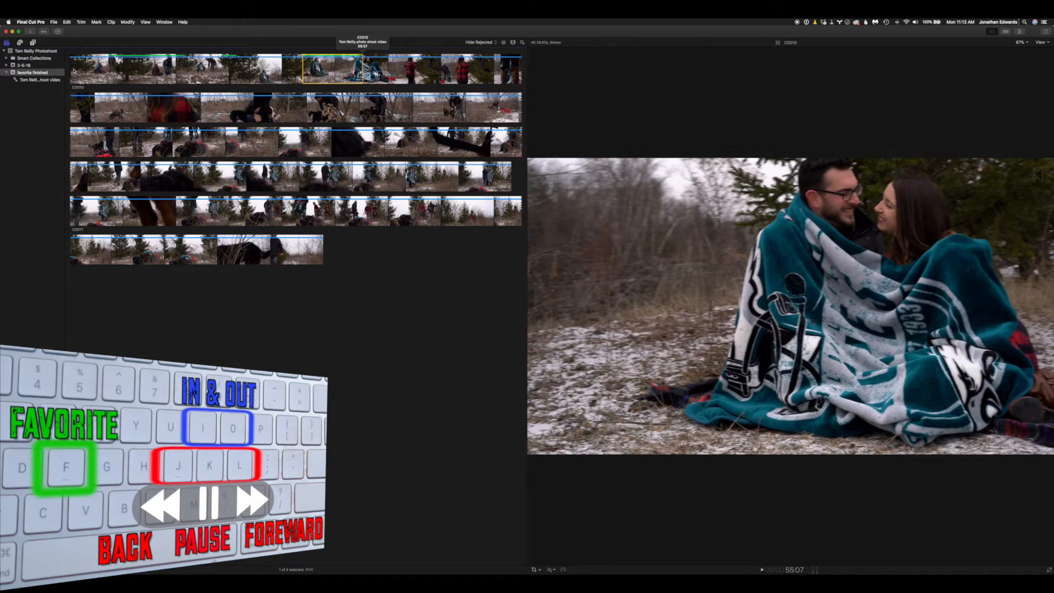
# Mark more favorite ranges in clip C0010 between about 1:00 and 1:32
pyautogui.press('l')
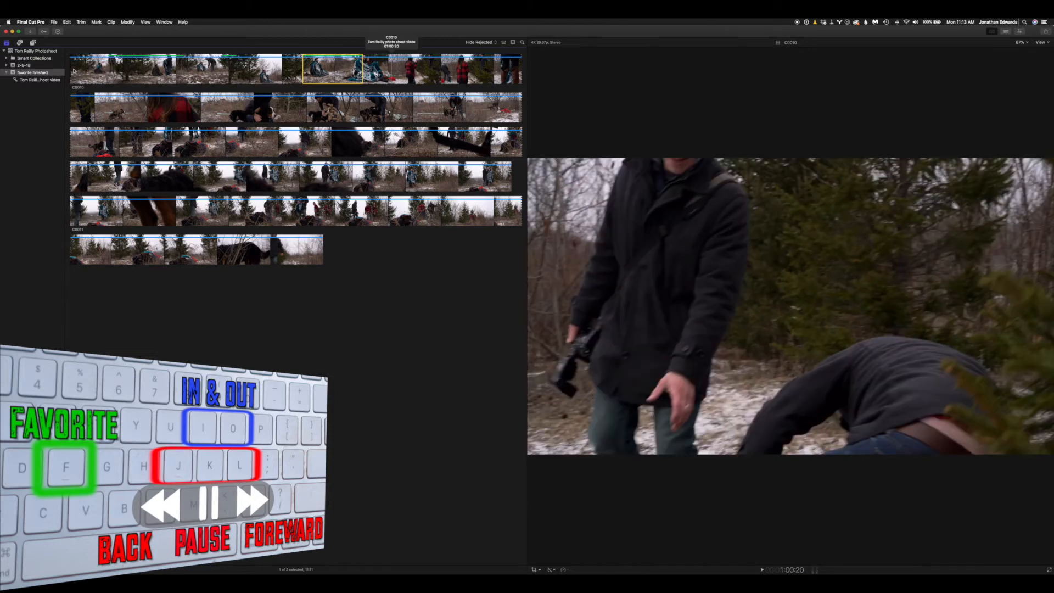
pyautogui.press('i')
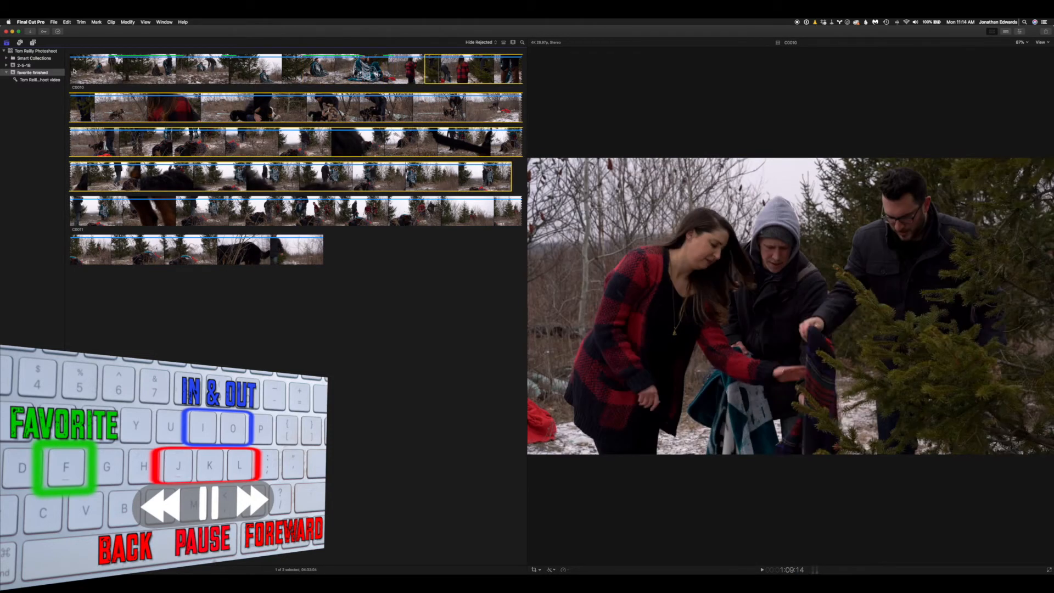
pyautogui.press('i')
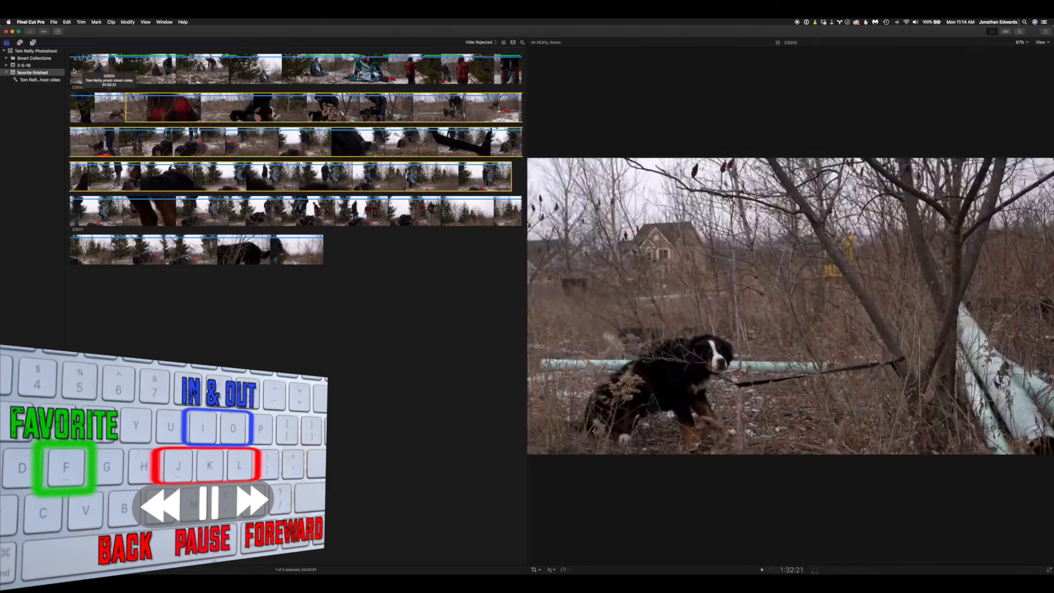
pyautogui.press('k')
pyautogui.press('i')
# Mark the remaining favorite ranges in clip C0010 from about 1:48 to about 2:31, including the shots of petting the dog
pyautogui.press('l')
pyautogui.press('l')
pyautogui.press('l')
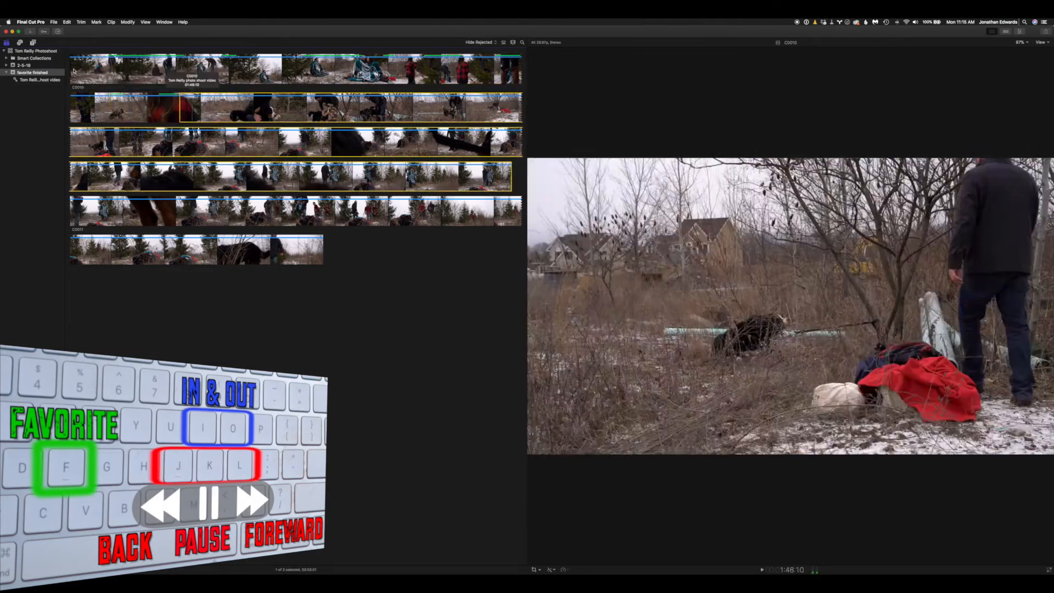
pyautogui.press('i')
pyautogui.press('o')
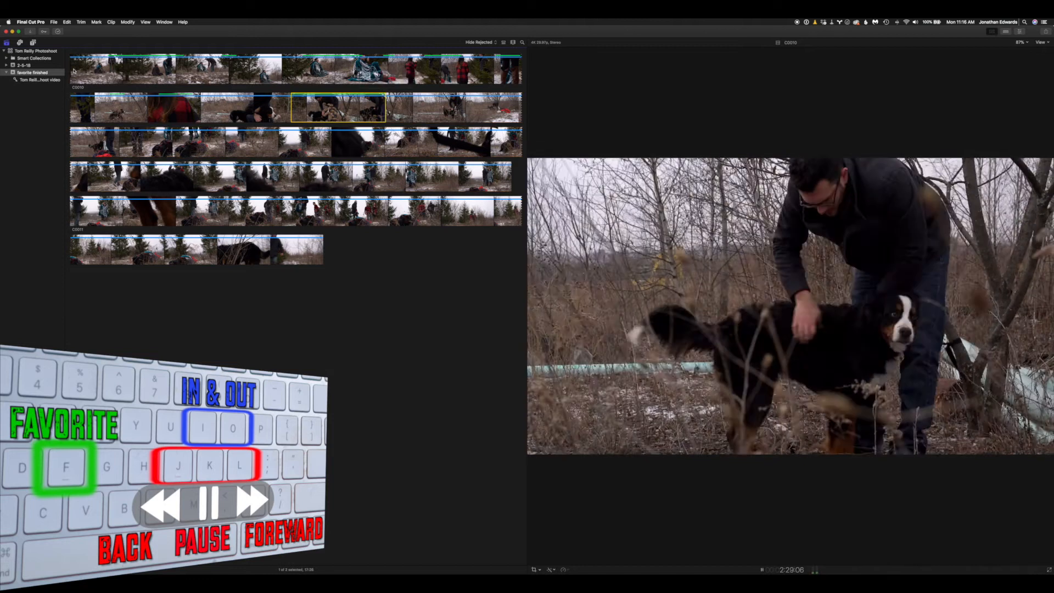
pyautogui.press('k')
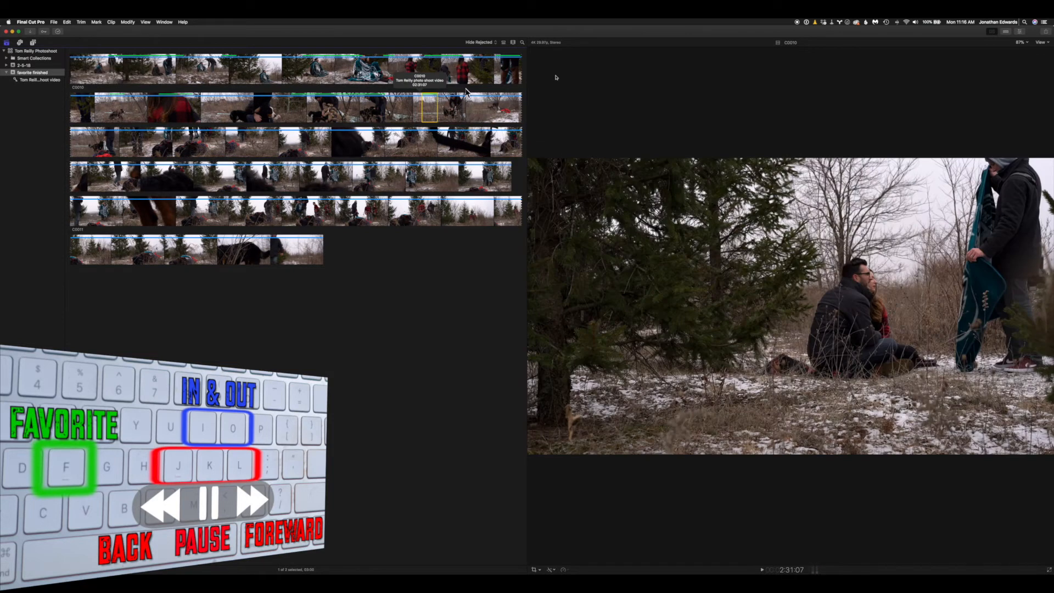
# Filter the browser to show only Favorites and deselect all clips
pyautogui.click(481, 42)
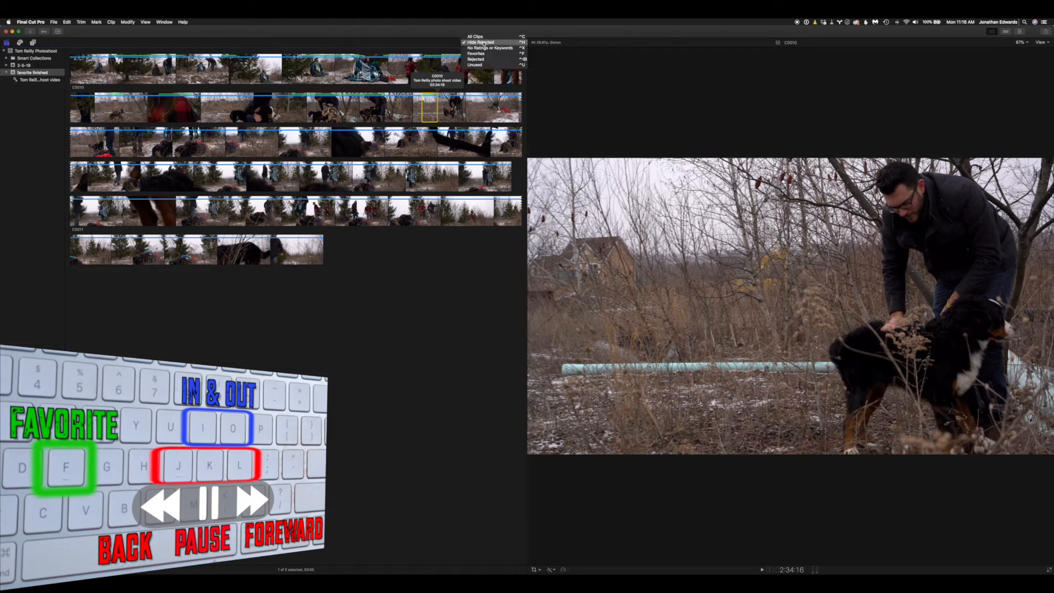
pyautogui.click(478, 44)
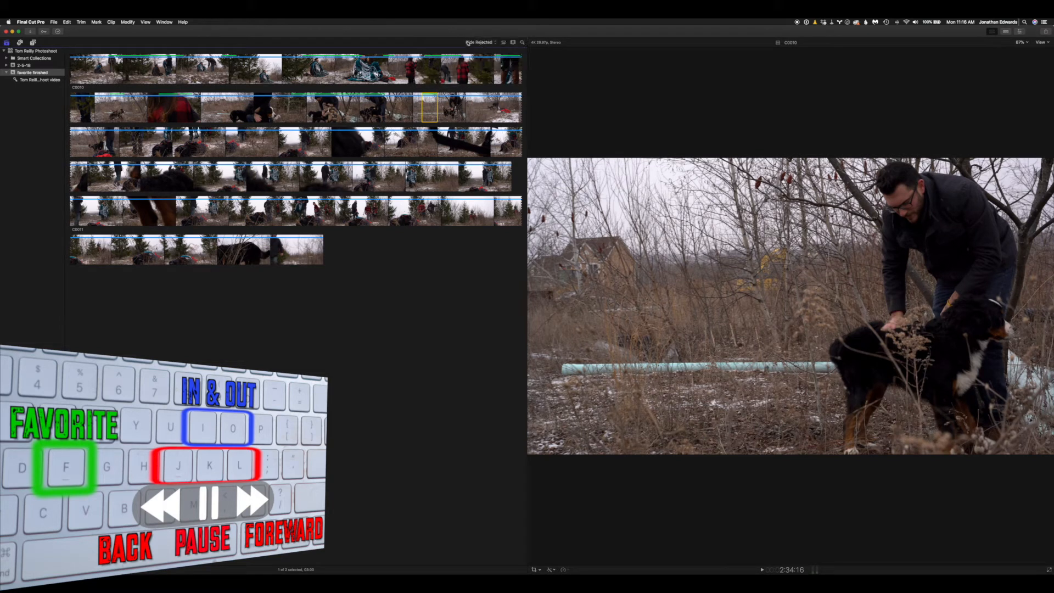
pyautogui.click(476, 44)
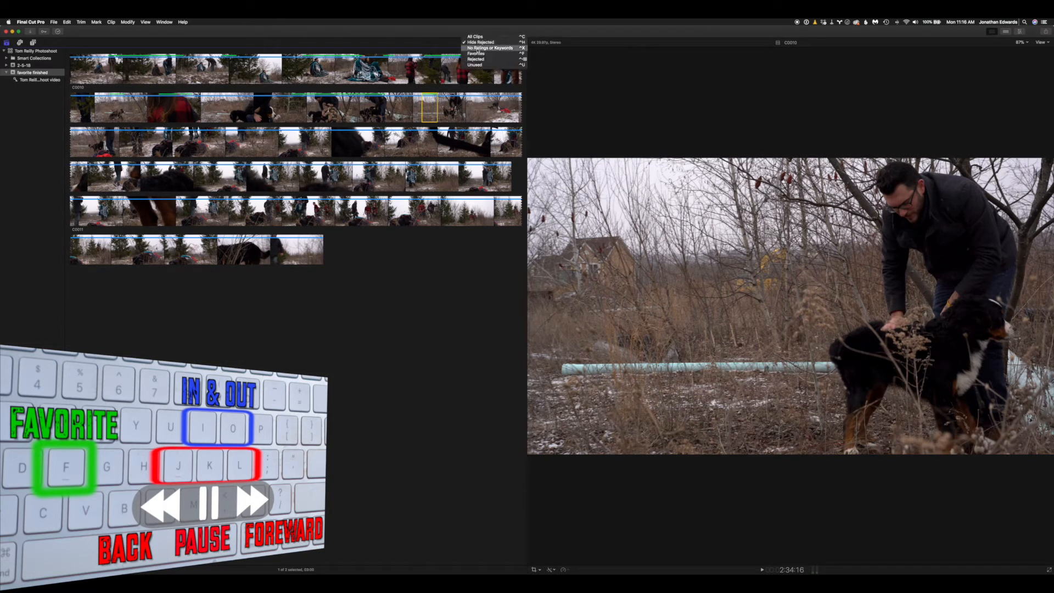
pyautogui.click(478, 54)
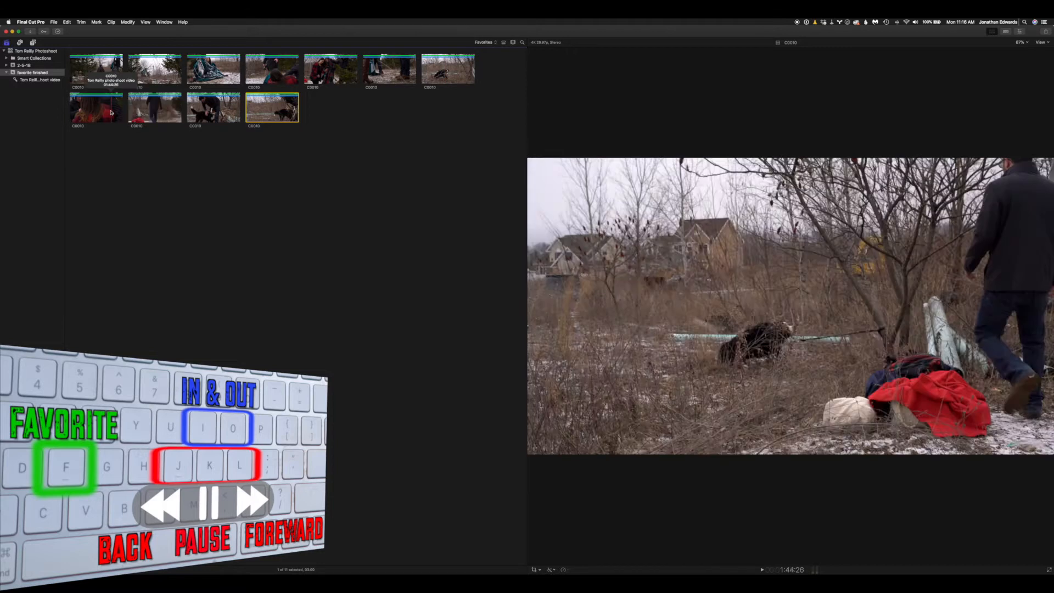
pyautogui.press('super+shift+a')
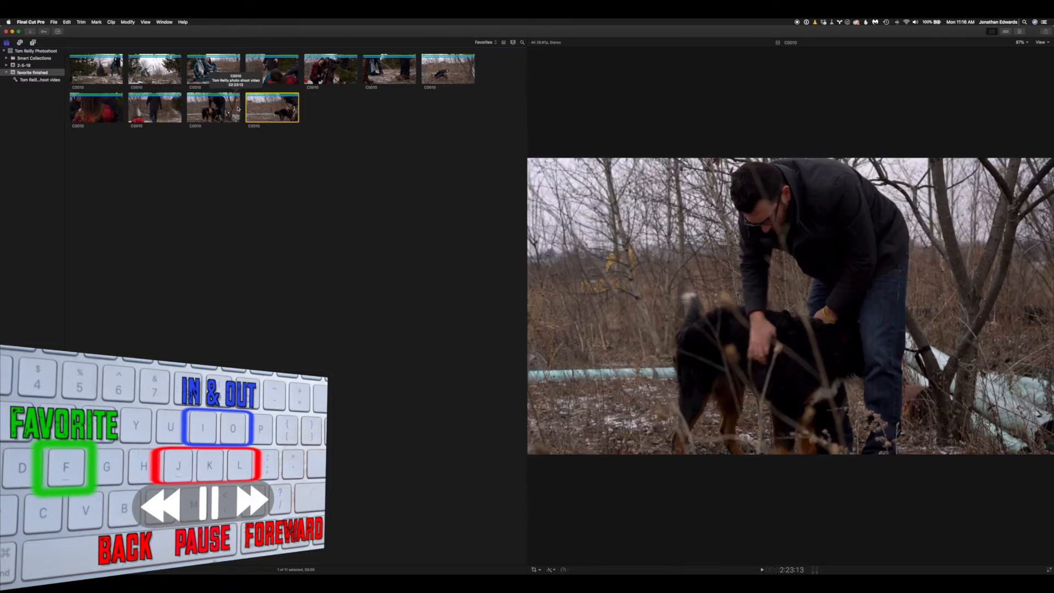
# Switch the workspace from Organize to Default
pyautogui.click(160, 22)
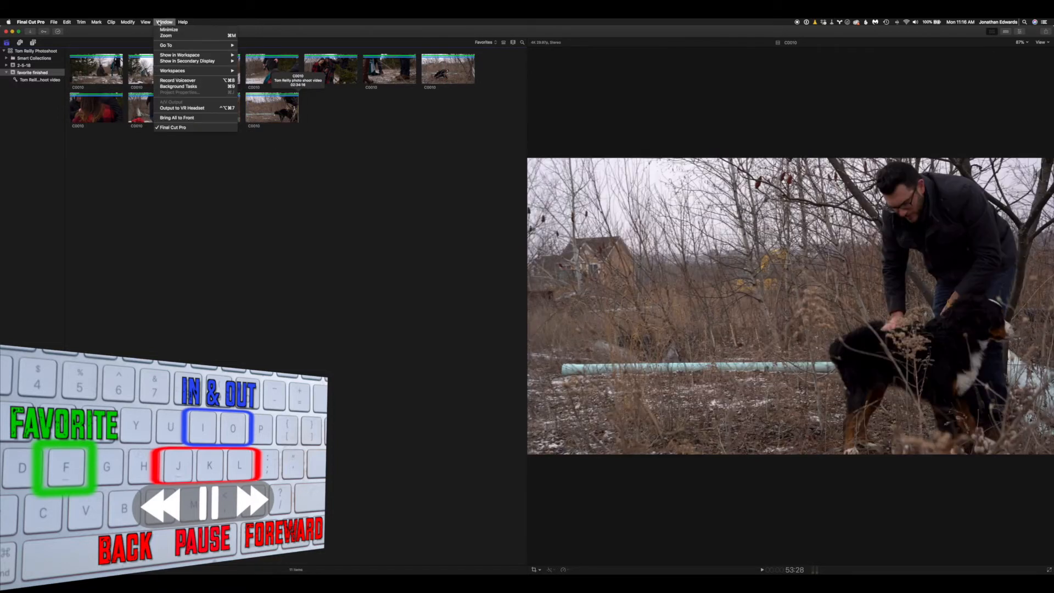
pyautogui.moveTo(171, 70)
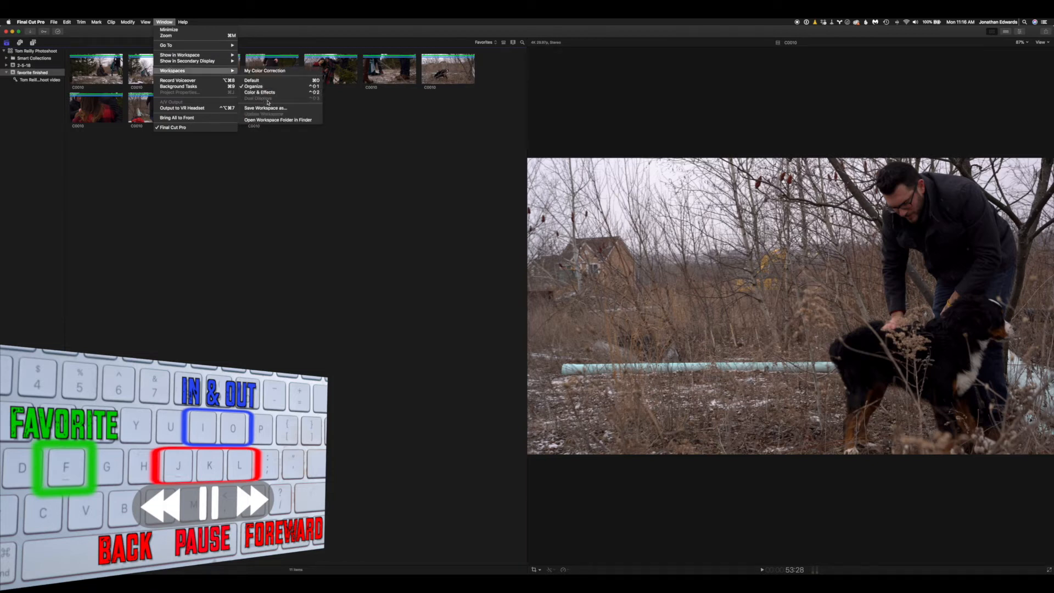
pyautogui.click(265, 80)
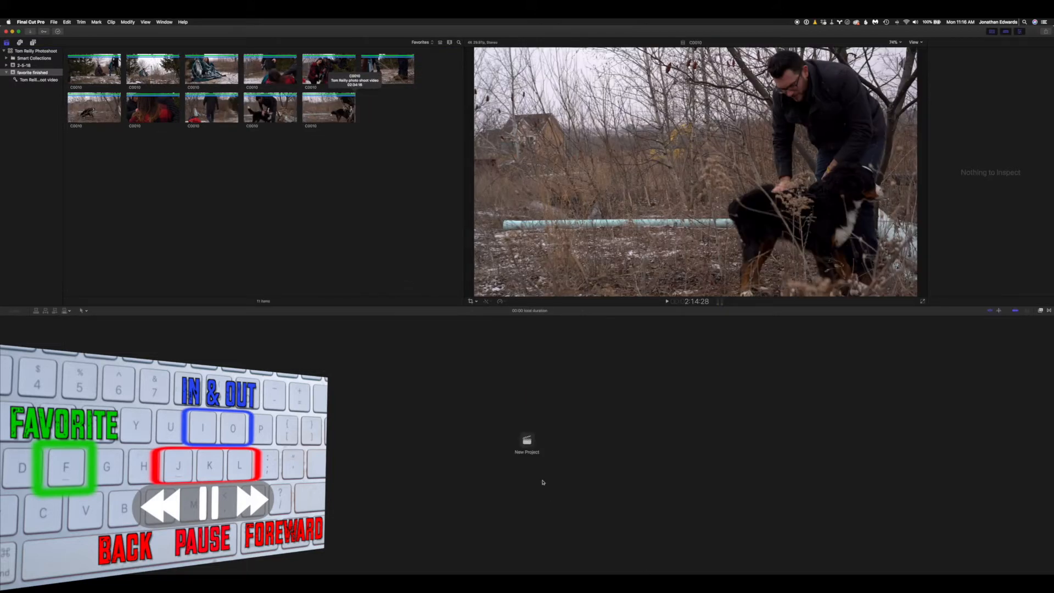
# Create a new project named "demo clip" in the favorite finished event, using automatic settings
pyautogui.click(532, 443)
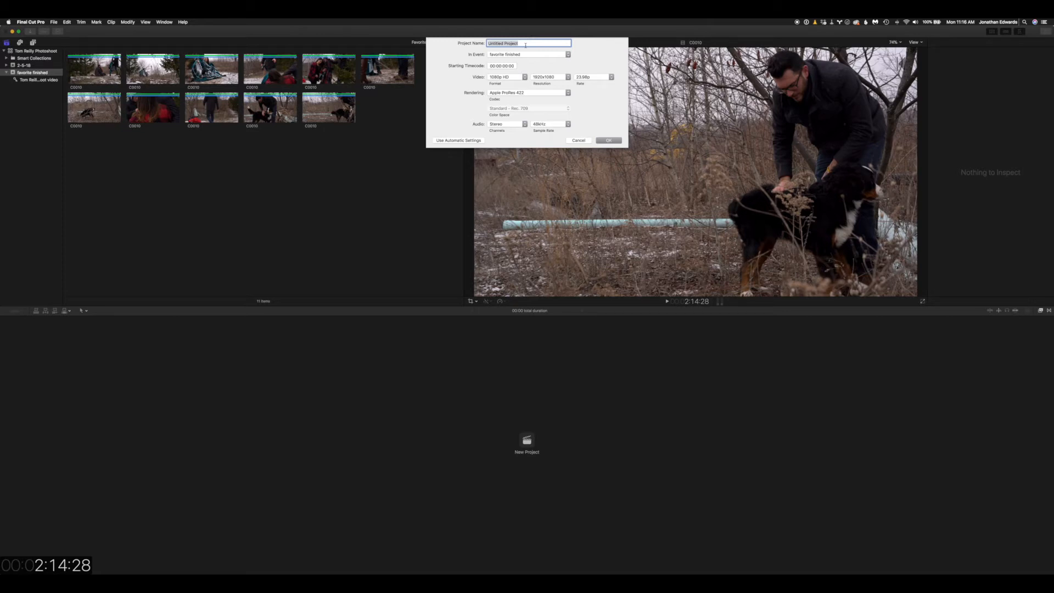
pyautogui.write('demo clip')
pyautogui.click(524, 77)
pyautogui.click(438, 109)
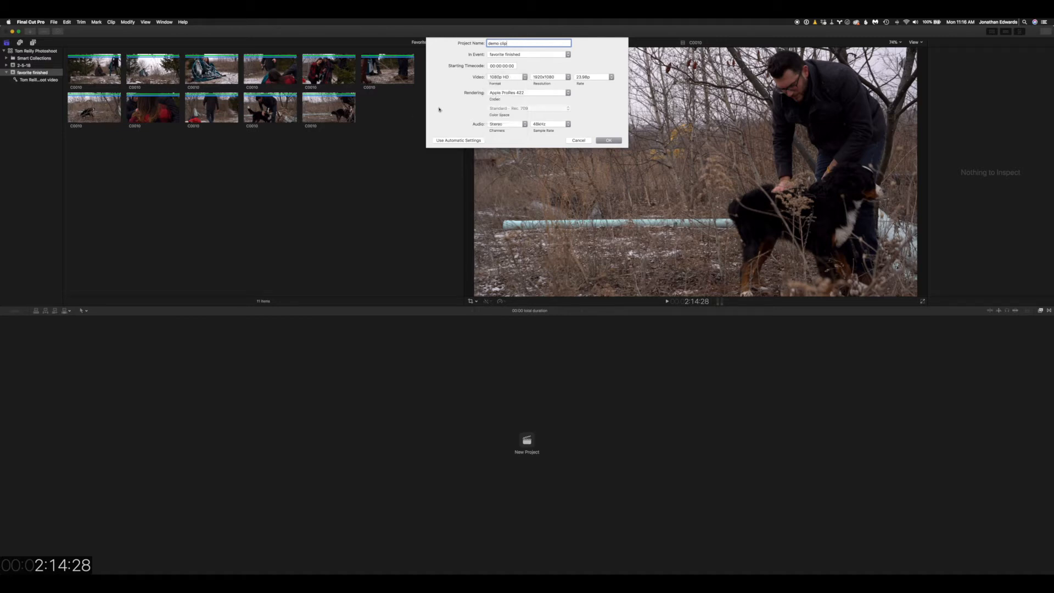
pyautogui.click(441, 141)
pyautogui.click(608, 99)
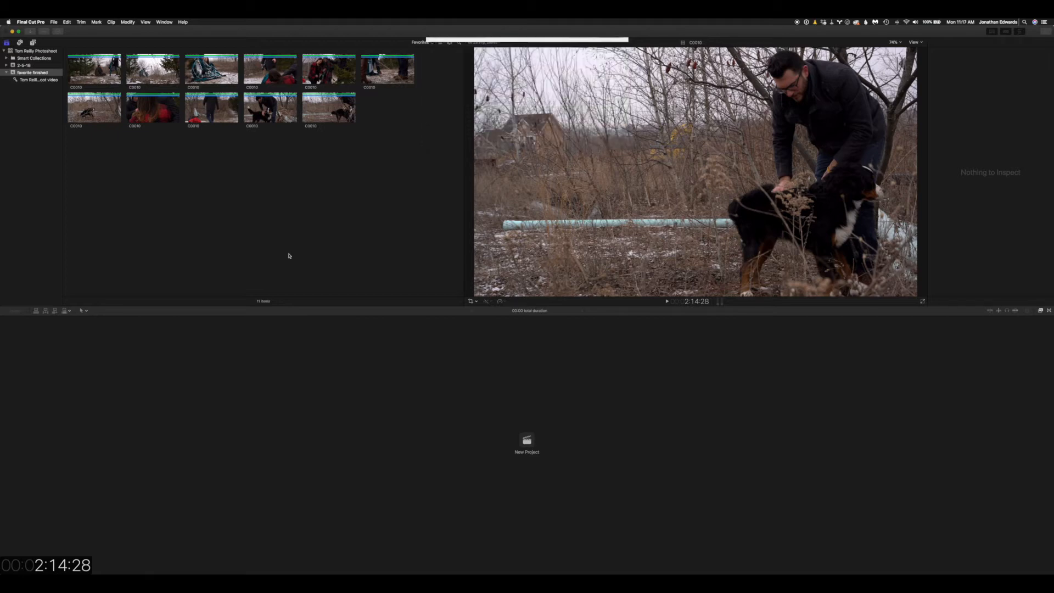
# Select all the favorite clips in the browser and append them to the demo clip timeline
pyautogui.moveTo(428, 195); pyautogui.dragTo(100, 124)
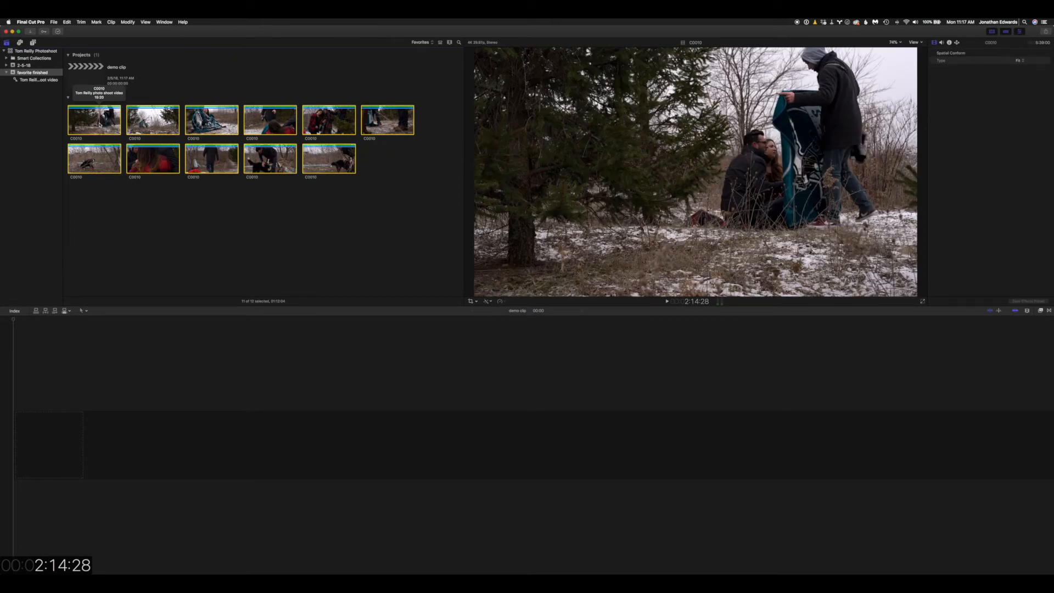
pyautogui.press('e')
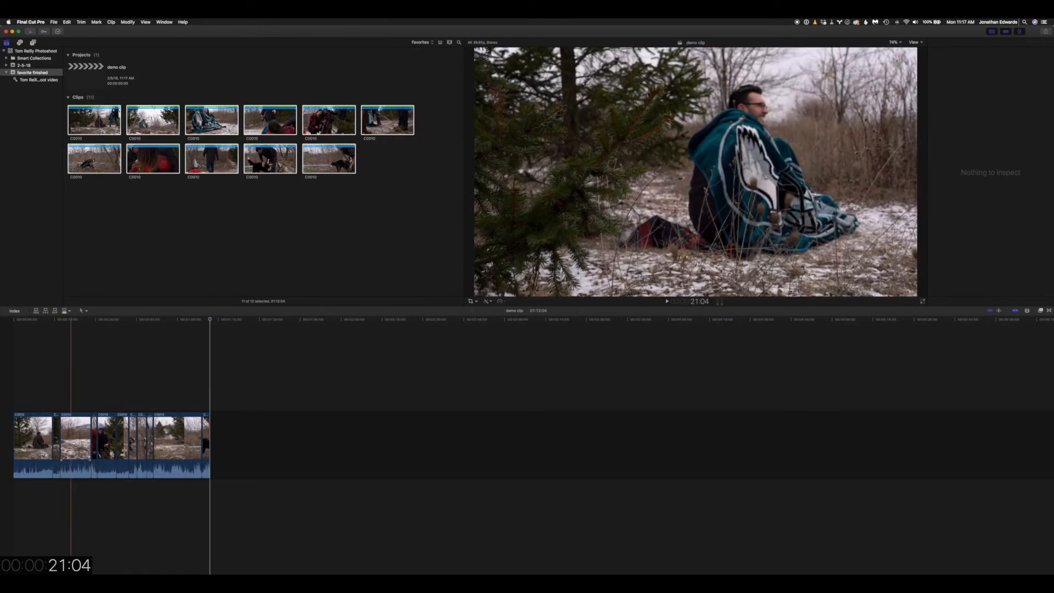
# Play through parts of the assembled timeline to review the favorite clips in sequence
pyautogui.press('space')
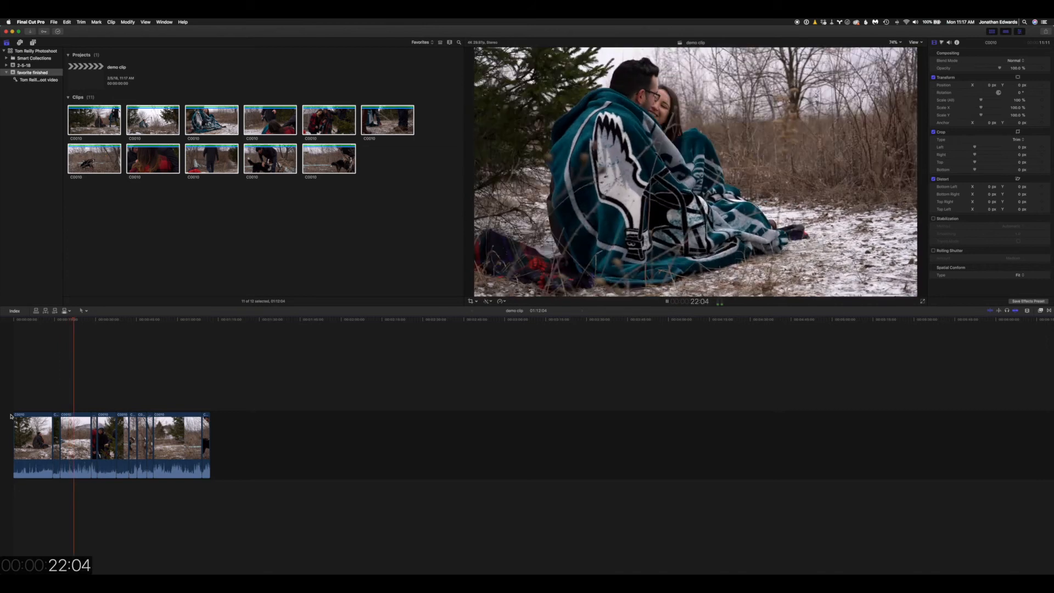
pyautogui.press('space')
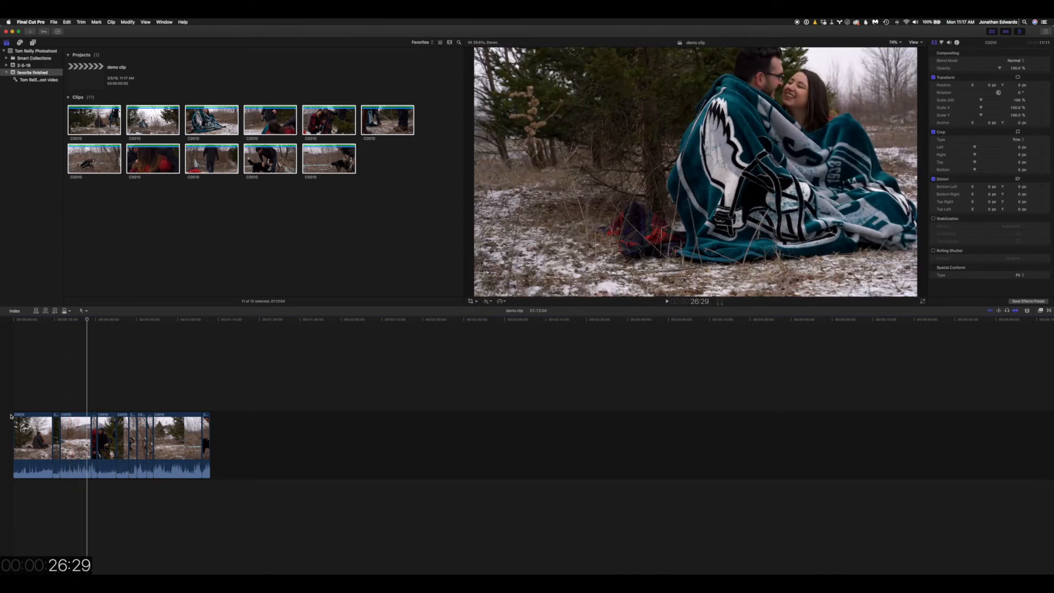
pyautogui.press('space')
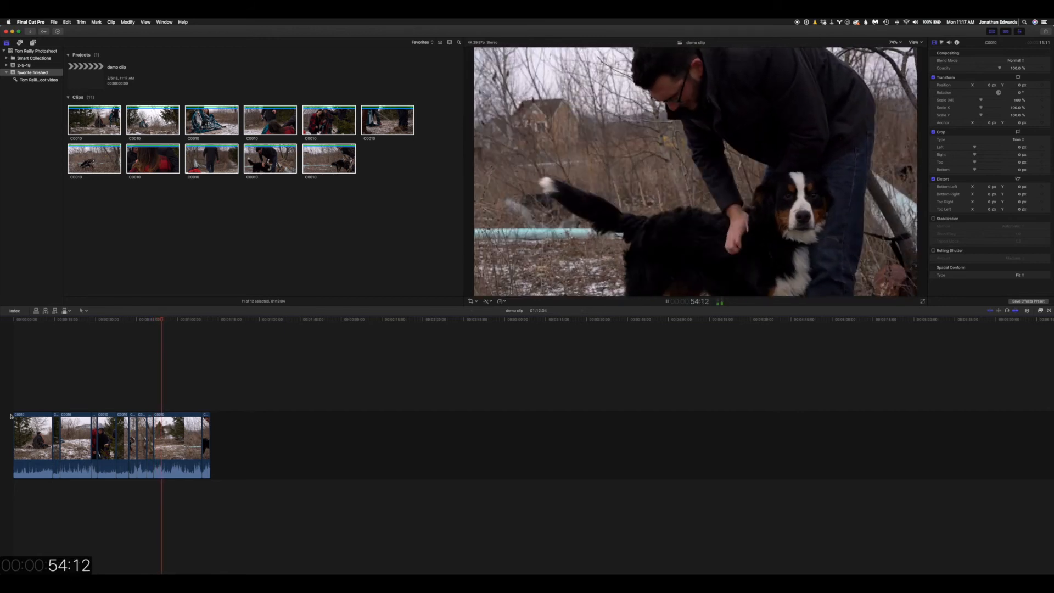
pyautogui.press('space')
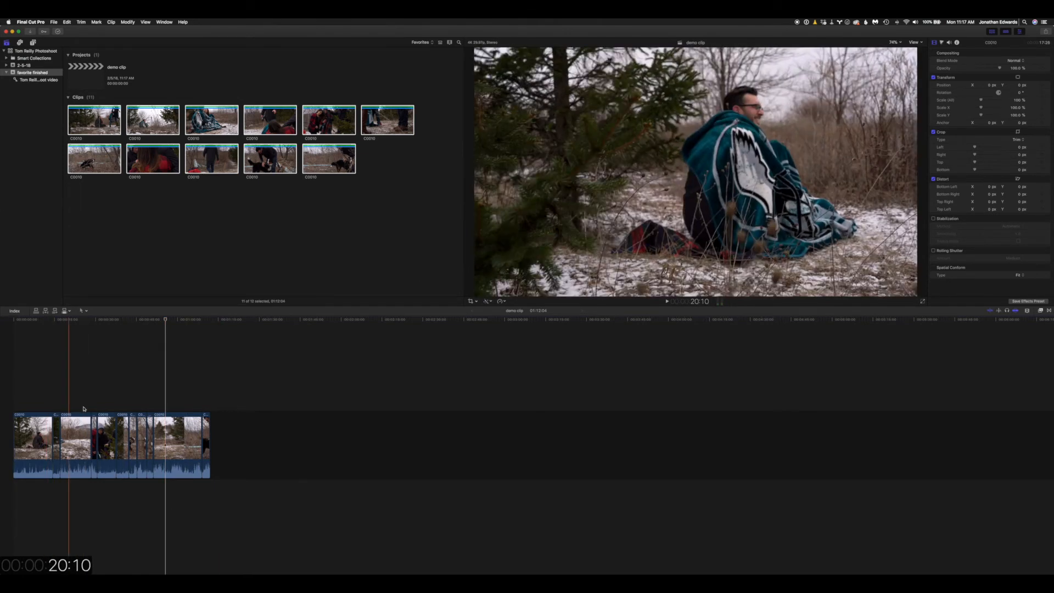
# Deselect the clips, view the favorites in the 2-5-18 event, and return to the favorite finished event
pyautogui.click(125, 172)
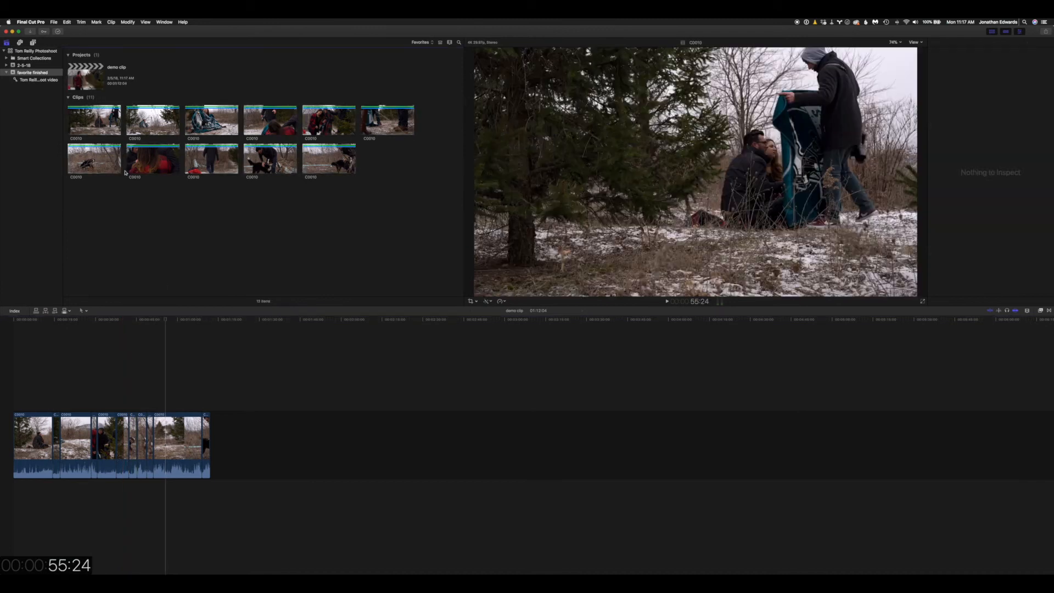
pyautogui.click(21, 65)
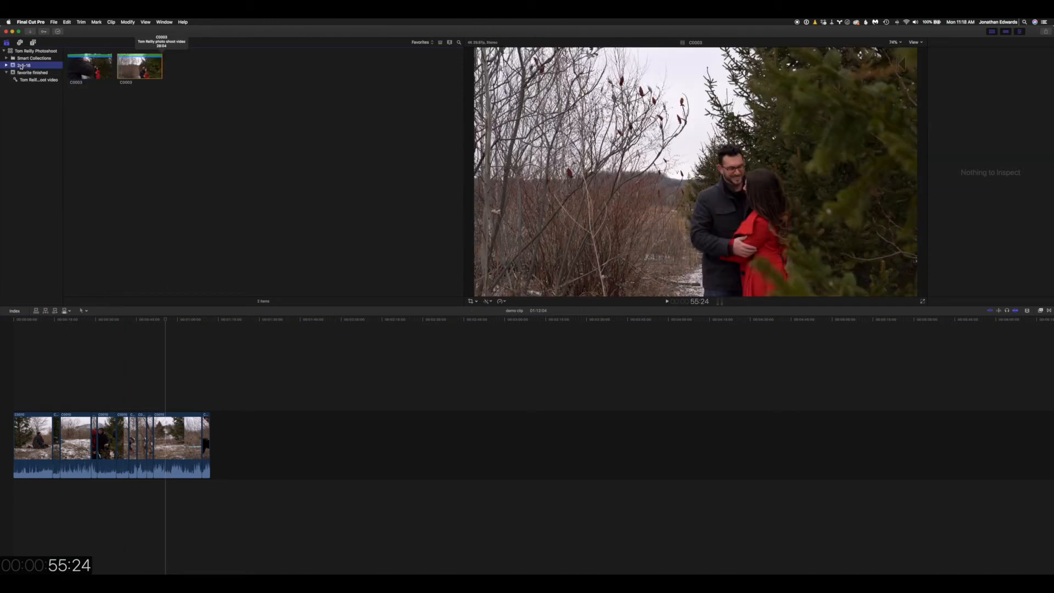
pyautogui.click(23, 72)
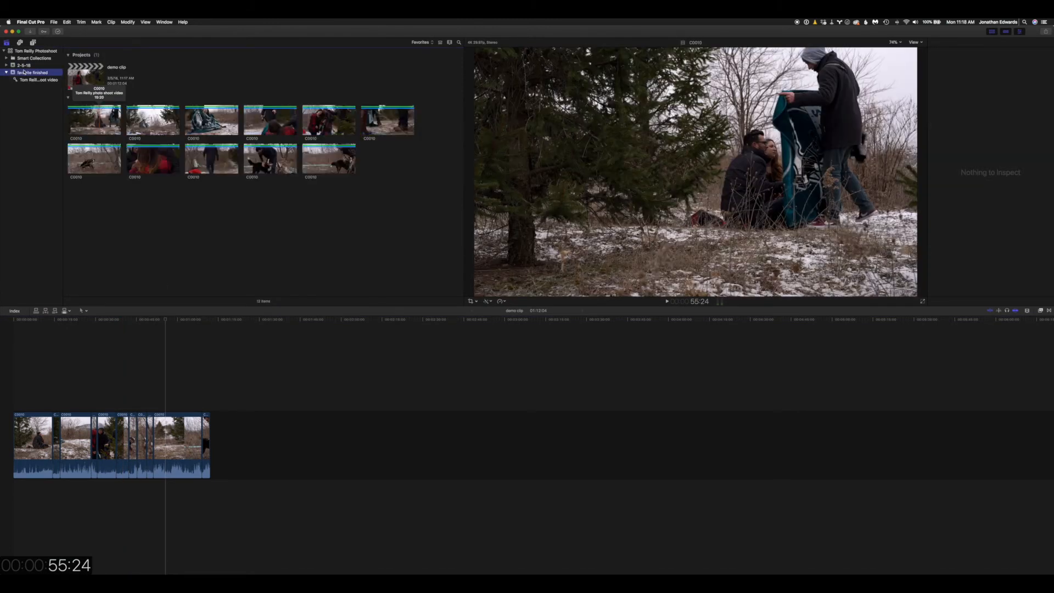
# Show All Clips in the browser to view the full footage, and filter back to Favorites
pyautogui.click(417, 45)
pyautogui.click(419, 42)
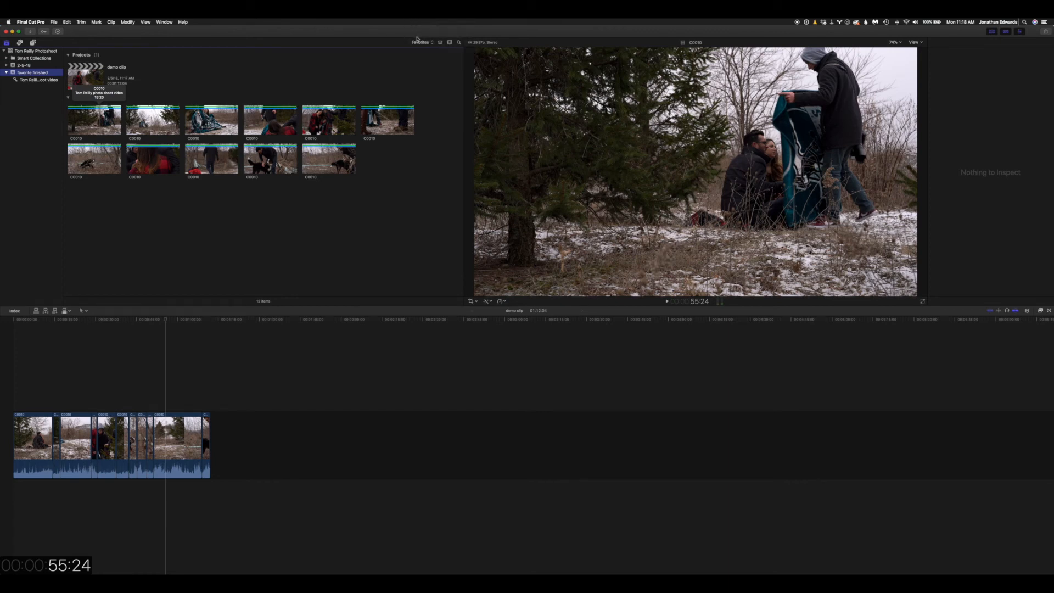
pyautogui.click(418, 42)
pyautogui.click(420, 25)
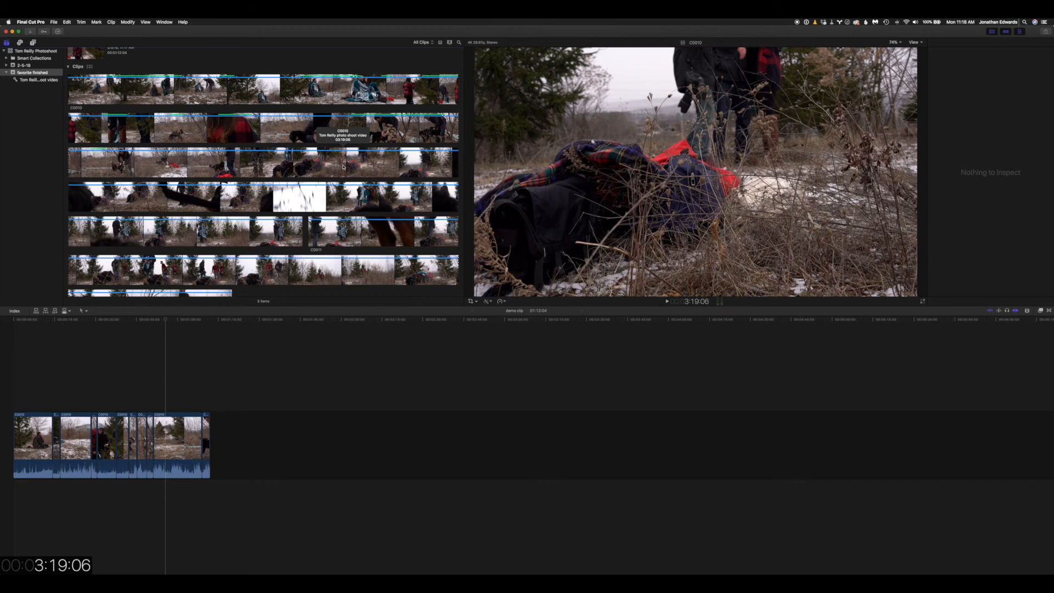
pyautogui.click(423, 43)
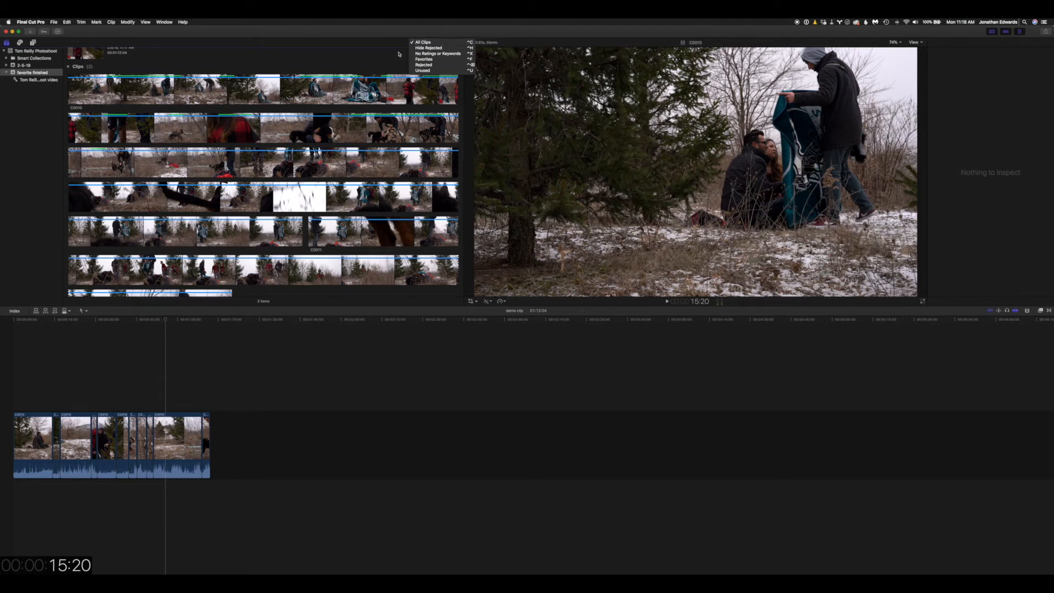
pyautogui.click(423, 59)
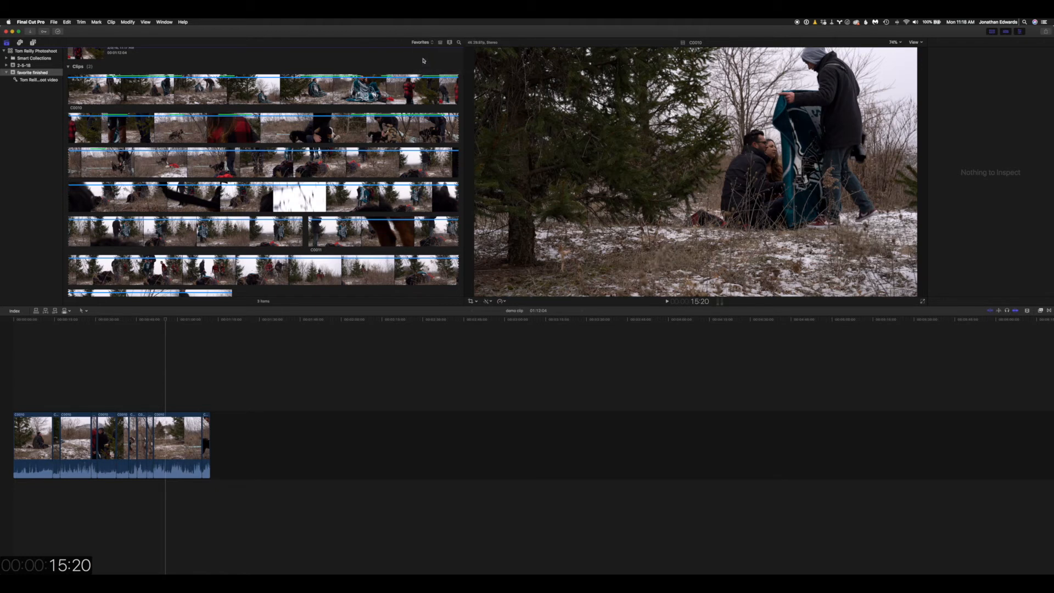